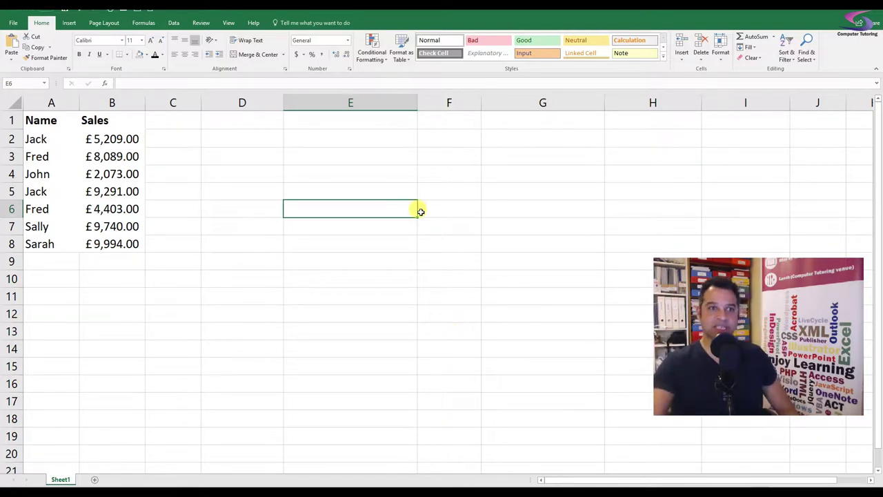
Step: Clear all fill colour from the Name and Sales range A1:B8 with No Fill
{"action": "left_click_drag", "start_coordinate": [34, 119], "coordinate": [102, 246]}
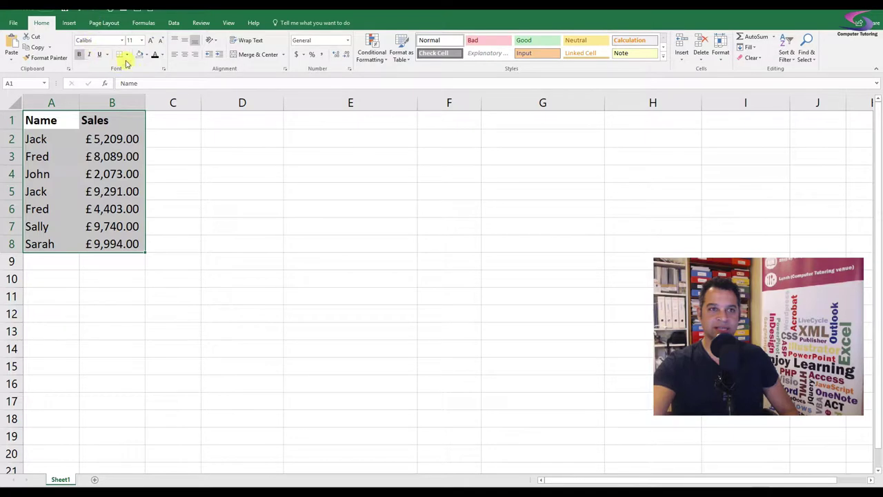
{"action": "left_click", "coordinate": [147, 55]}
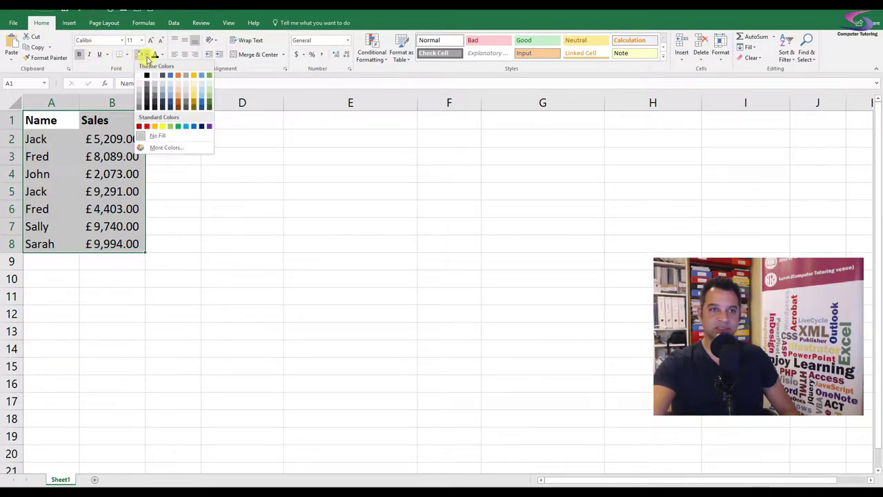
{"action": "left_click", "coordinate": [165, 140]}
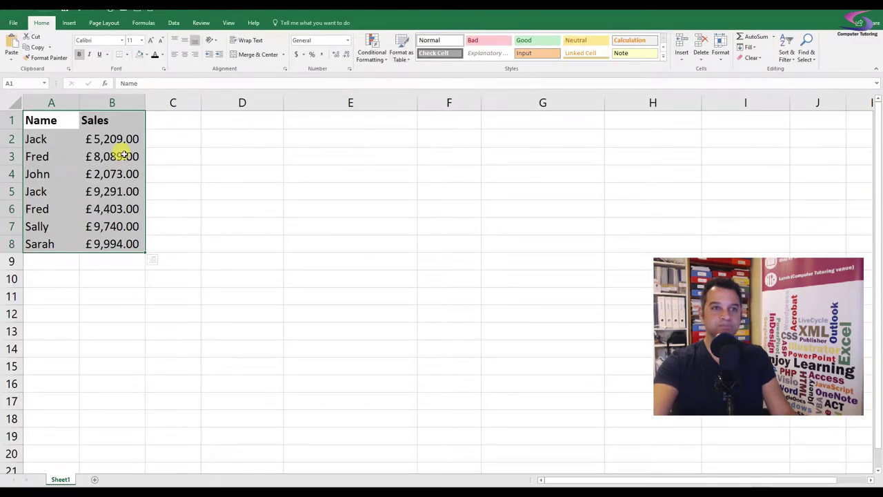
Step: Format A1:B8 as a green-styled table, keeping 'My table has headers' ticked
{"action": "left_click", "coordinate": [400, 52]}
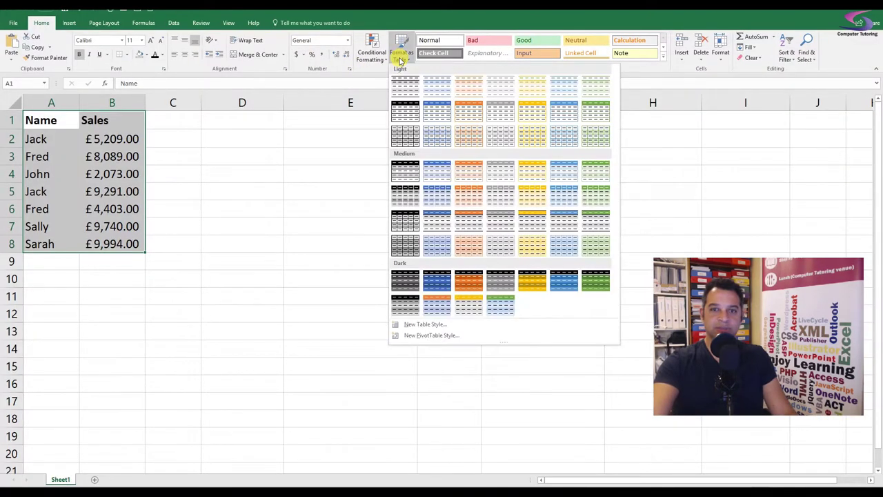
{"action": "left_click", "coordinate": [500, 304]}
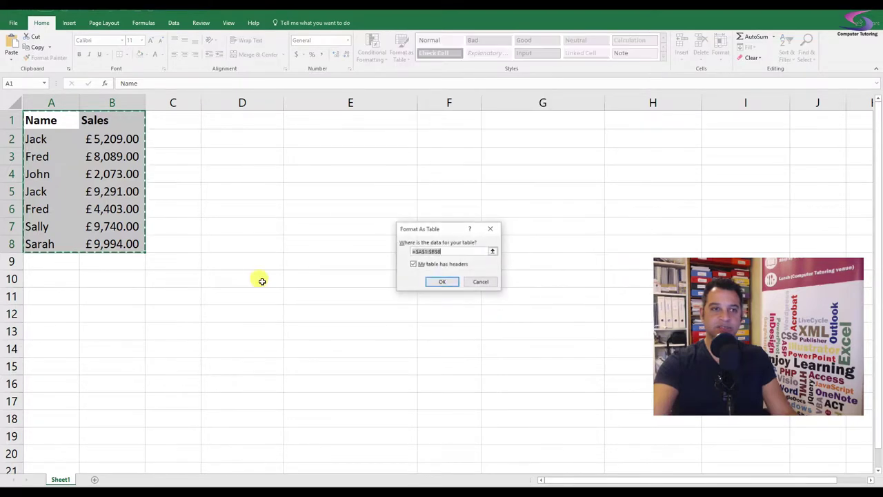
{"action": "left_click", "coordinate": [441, 283]}
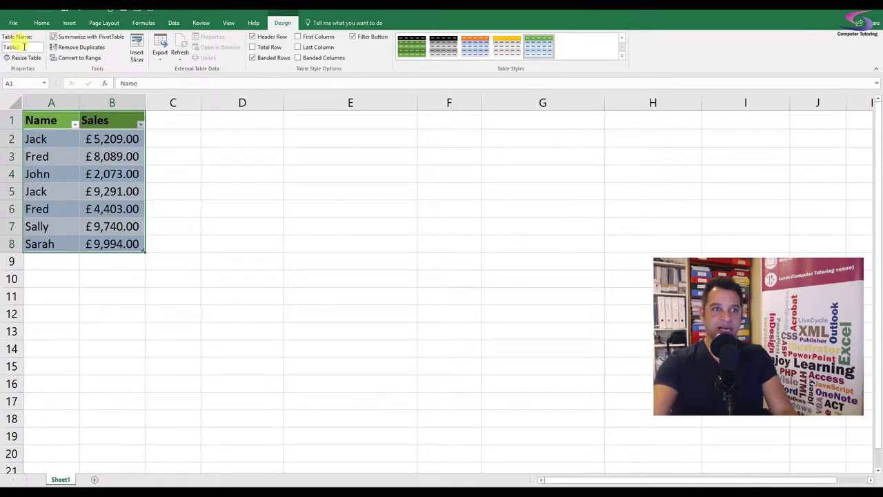
Step: Rename the table to tblCustomers in the Table Name box
{"action": "left_click", "coordinate": [24, 46]}
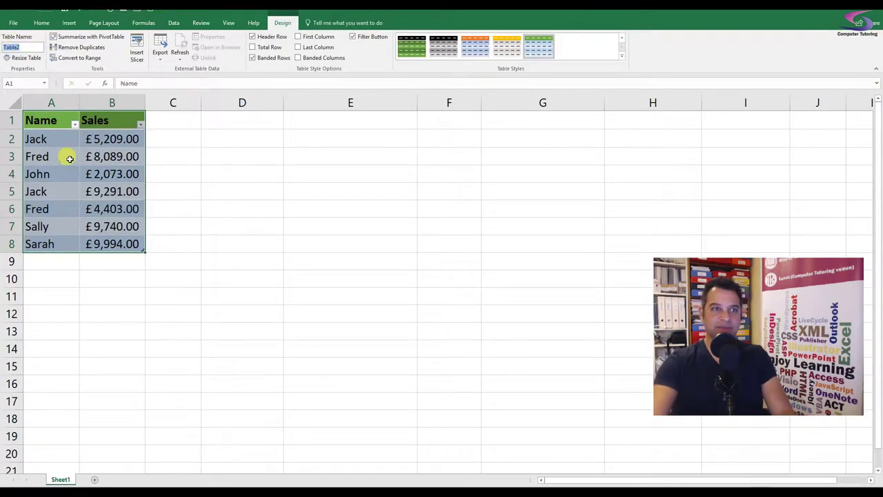
{"action": "type", "text": "tbl"}
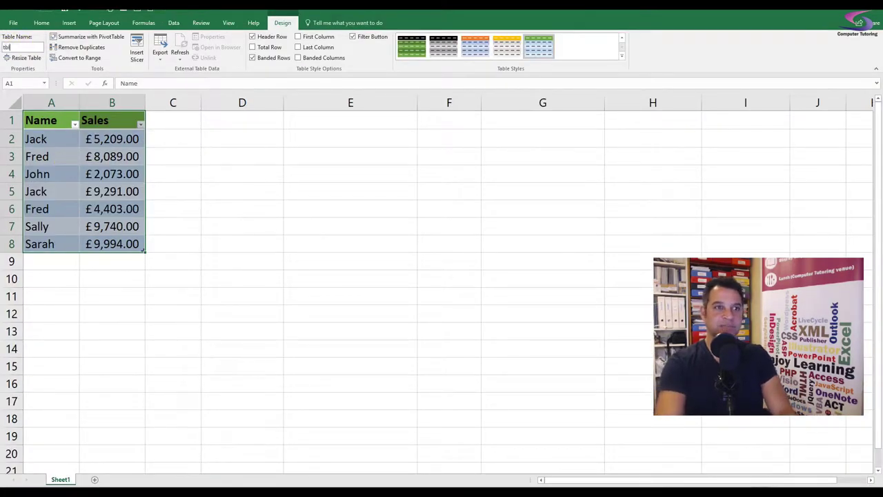
{"action": "type", "text": "Customers"}
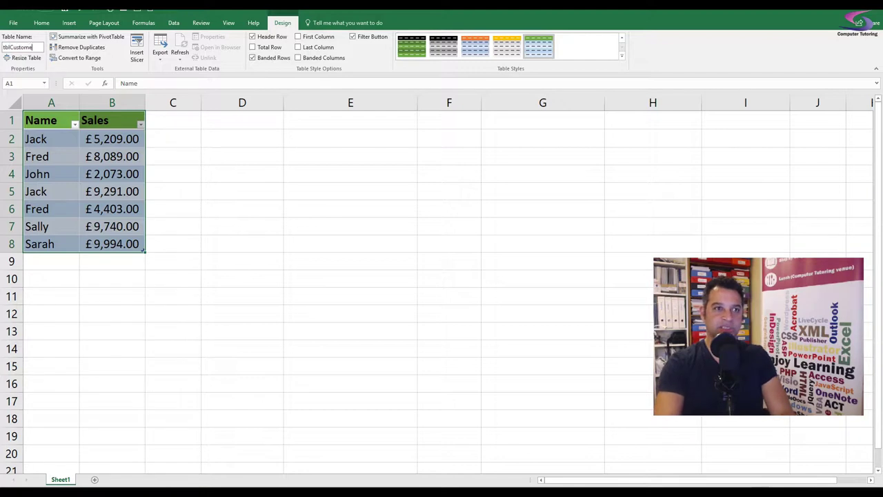
{"action": "left_click", "coordinate": [43, 142]}
Step: Point out the repeated Jack and Fred entries, then select a cell inside the table
{"action": "left_click", "coordinate": [38, 192]}
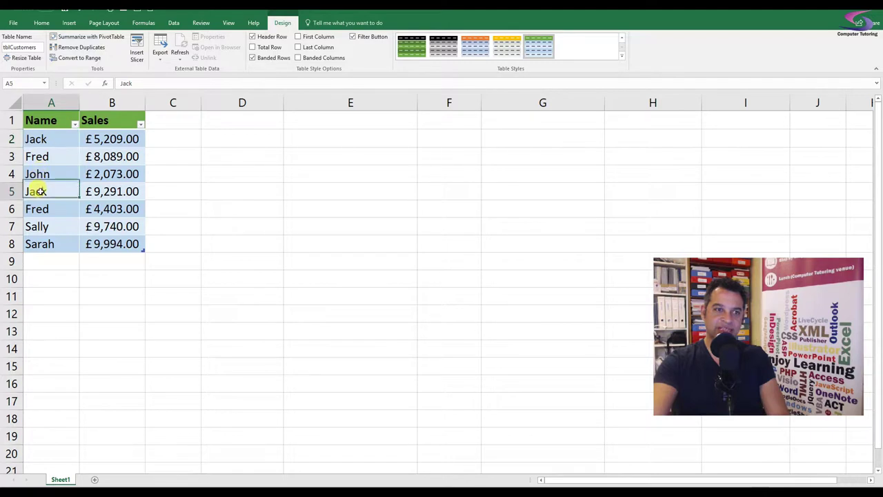
{"action": "left_click", "coordinate": [43, 156]}
{"action": "left_click", "coordinate": [38, 207]}
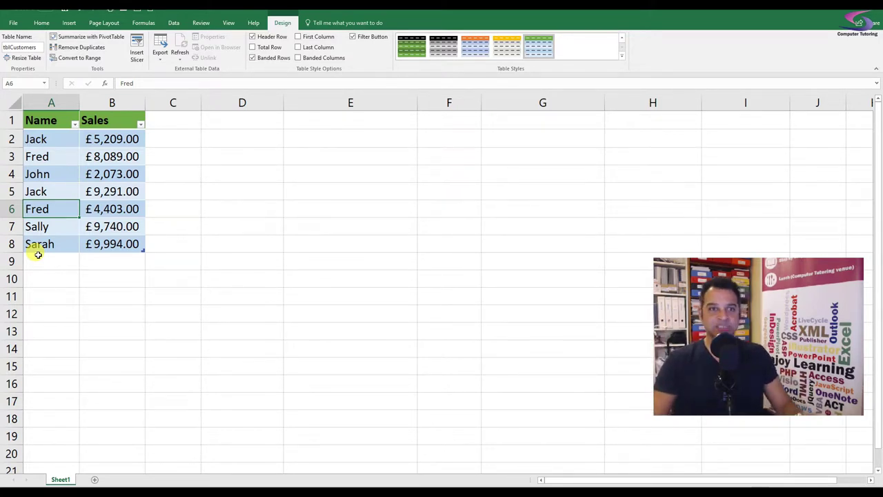
{"action": "left_click", "coordinate": [100, 174]}
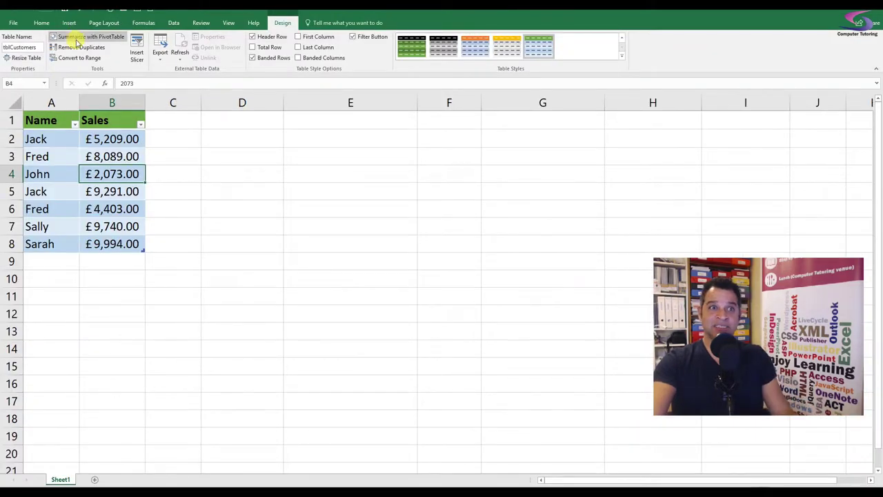
Step: Create a PivotTable from tblCustomers at E1 on the existing sheet, added to the Data Model
{"action": "left_click", "coordinate": [119, 88]}
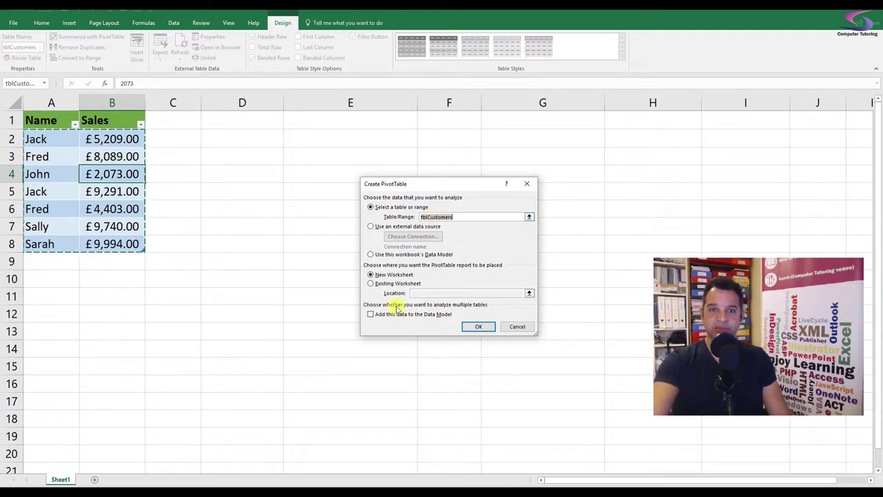
{"action": "left_click", "coordinate": [371, 282]}
{"action": "left_click", "coordinate": [238, 120]}
{"action": "left_click", "coordinate": [321, 116]}
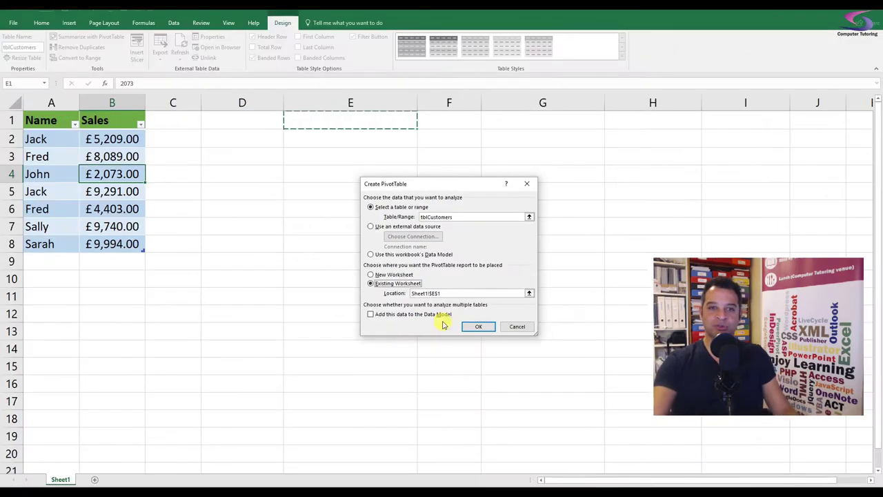
{"action": "left_click", "coordinate": [371, 314]}
{"action": "left_click", "coordinate": [474, 326]}
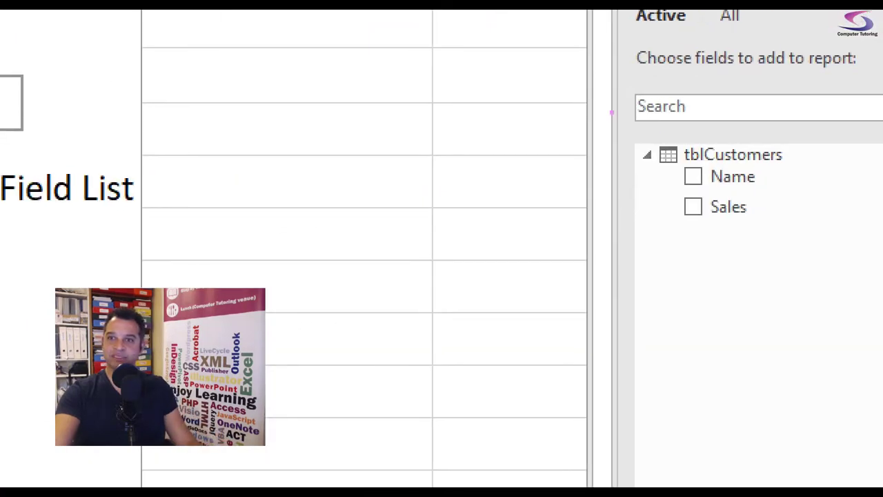
Step: Put Name in Rows and Sales in Values, giving Sum of Sales per name
{"action": "left_click_drag", "start_coordinate": [612, 110], "coordinate": [798, 233]}
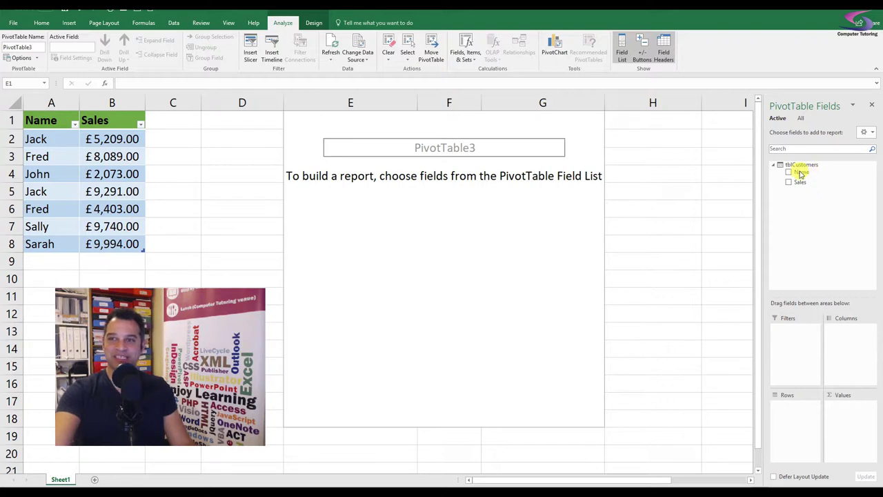
{"action": "left_click_drag", "start_coordinate": [800, 175], "coordinate": [845, 406]}
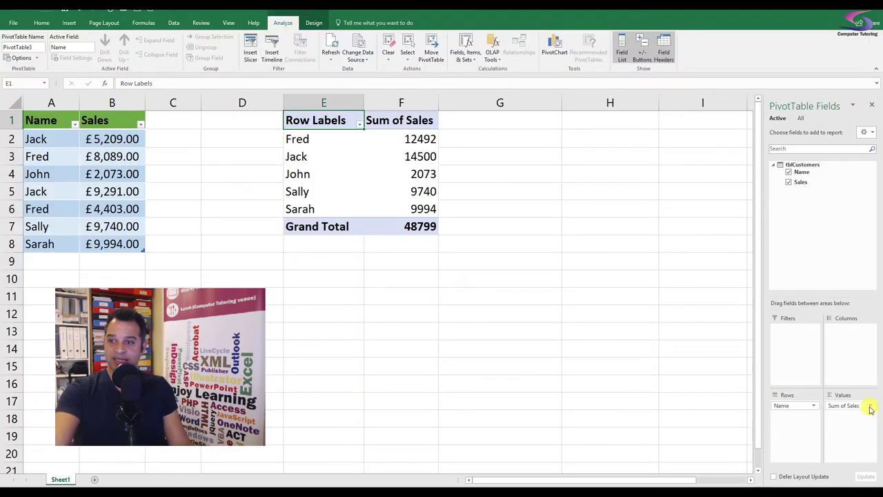
Step: Format Sum of Sales as Accounting with the £ English (United Kingdom) symbol
{"action": "left_click", "coordinate": [870, 407]}
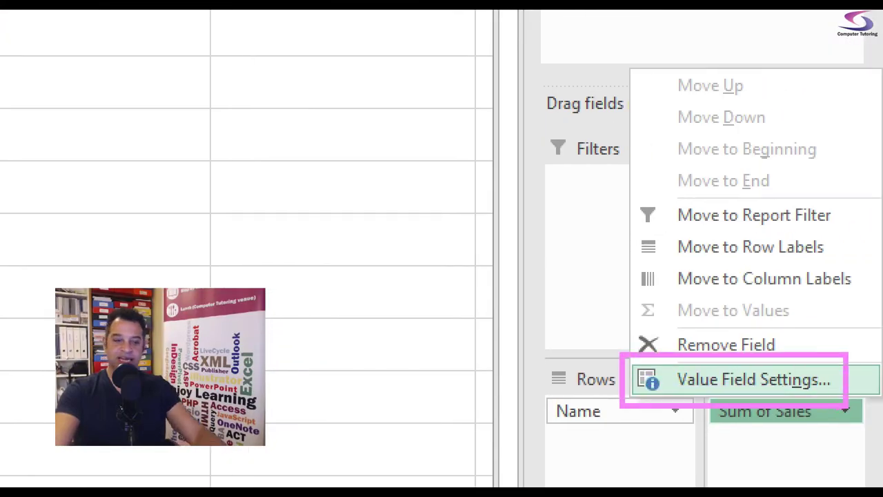
{"action": "left_click", "coordinate": [798, 411]}
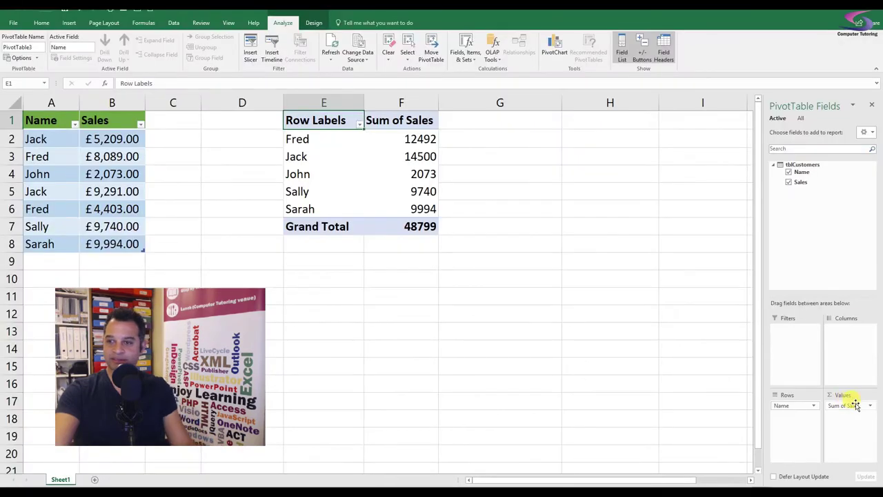
{"action": "left_click", "coordinate": [855, 405]}
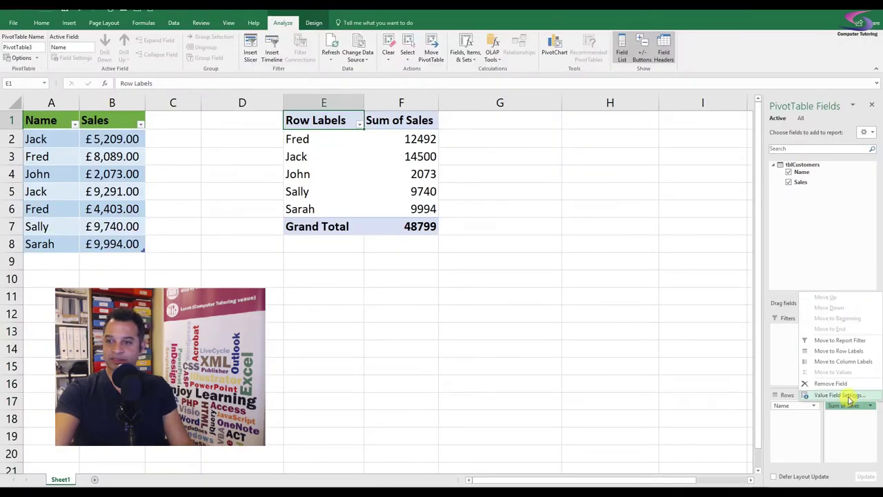
{"action": "left_click", "coordinate": [850, 404]}
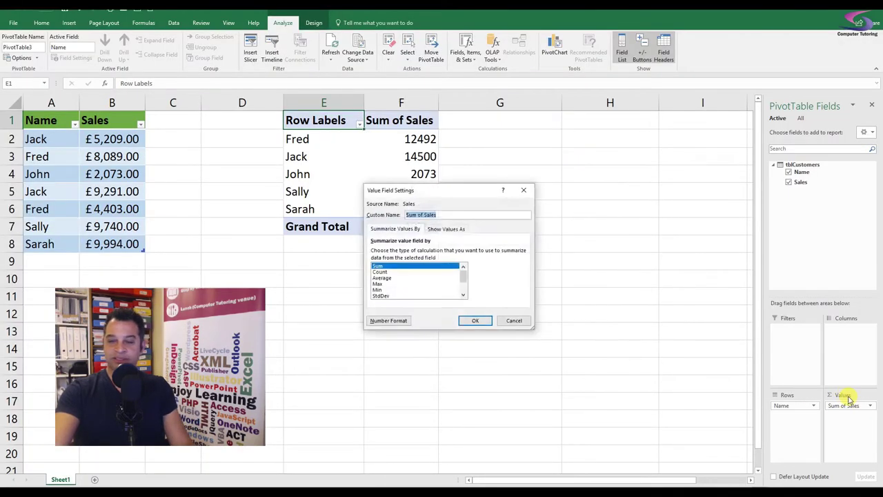
{"action": "left_click", "coordinate": [389, 320]}
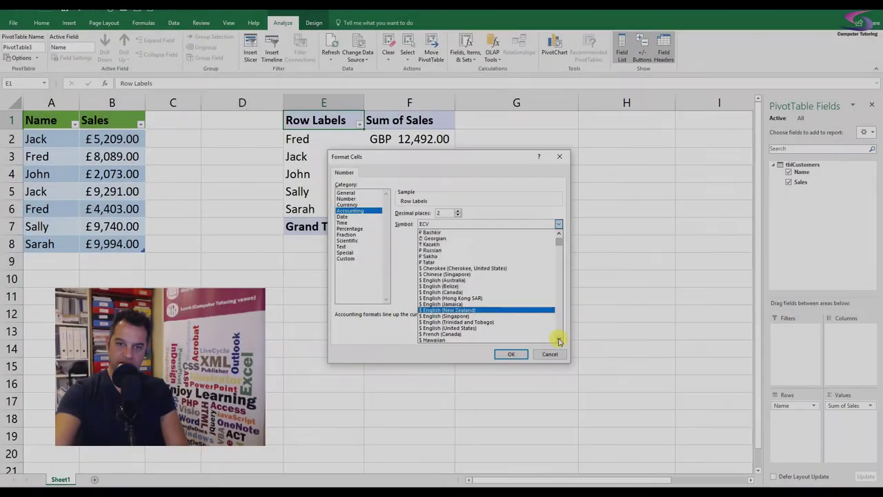
{"action": "left_click", "coordinate": [559, 340]}
{"action": "left_click_drag", "start_coordinate": [559, 339], "coordinate": [559, 339]}
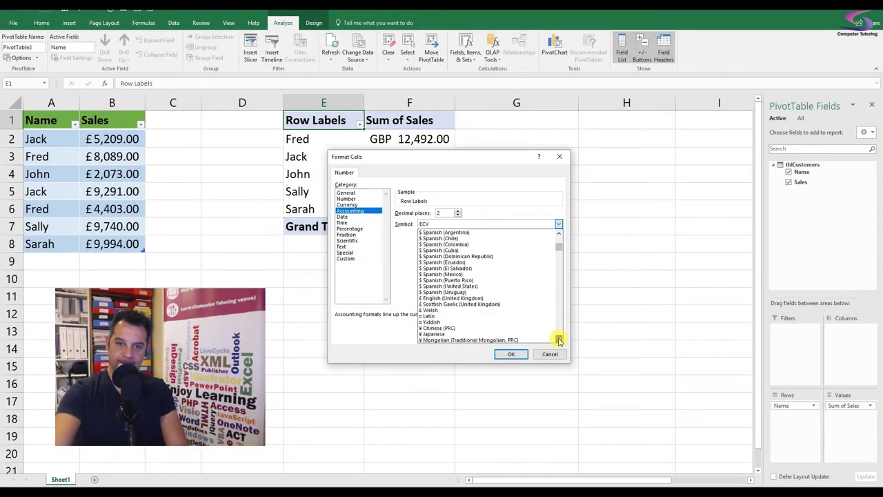
{"action": "left_click", "coordinate": [503, 299]}
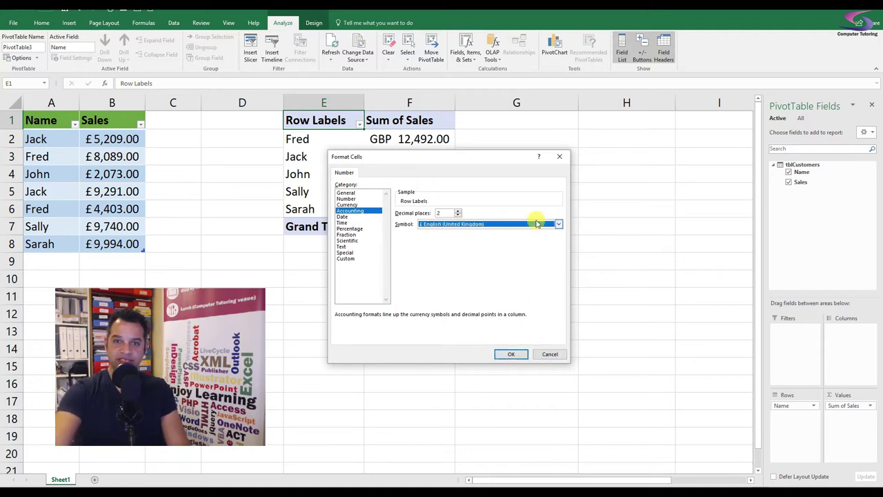
{"action": "left_click", "coordinate": [511, 354]}
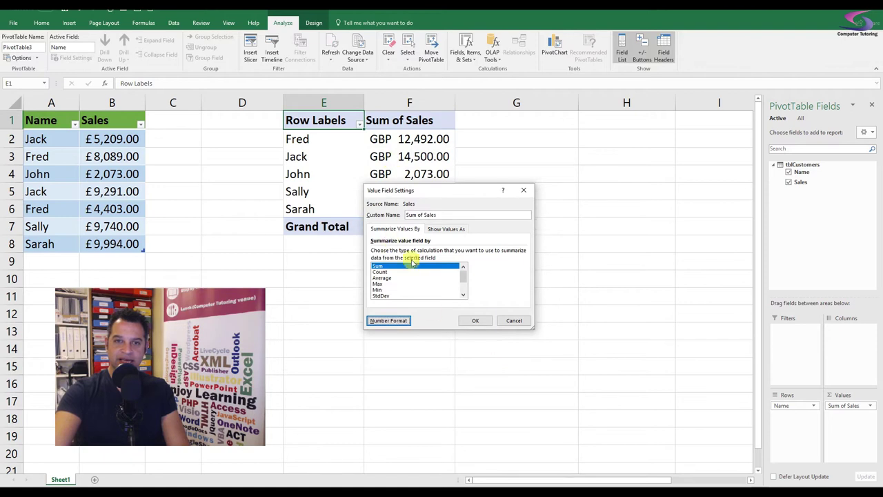
{"action": "left_click", "coordinate": [477, 321]}
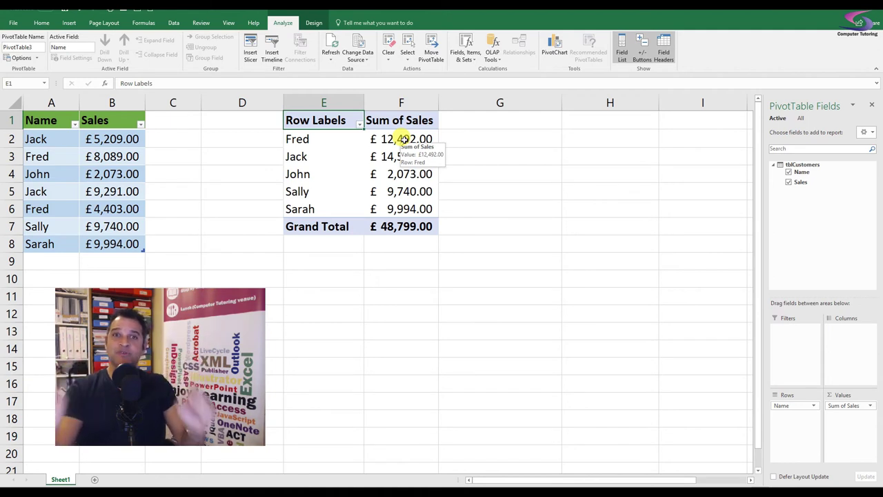
Step: Add Name to Values and change it to Distinct Count of Name, totalling 5
{"action": "left_click_drag", "start_coordinate": [800, 172], "coordinate": [850, 412]}
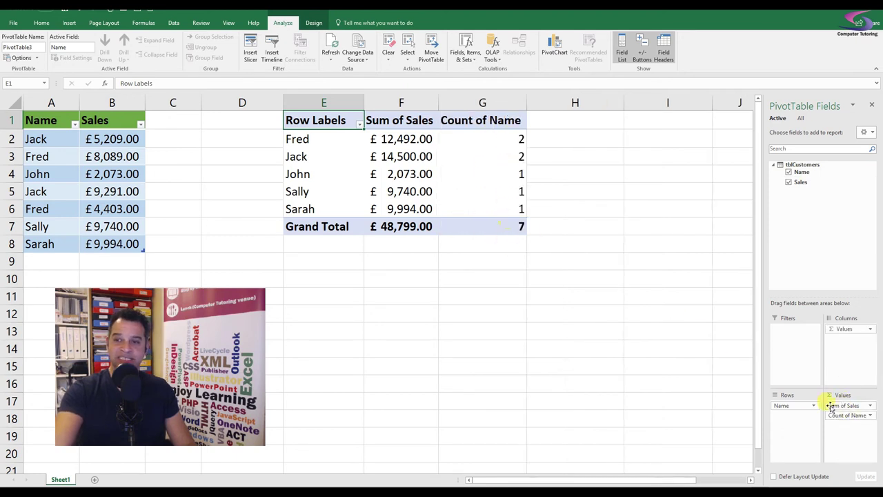
{"action": "left_click", "coordinate": [871, 417]}
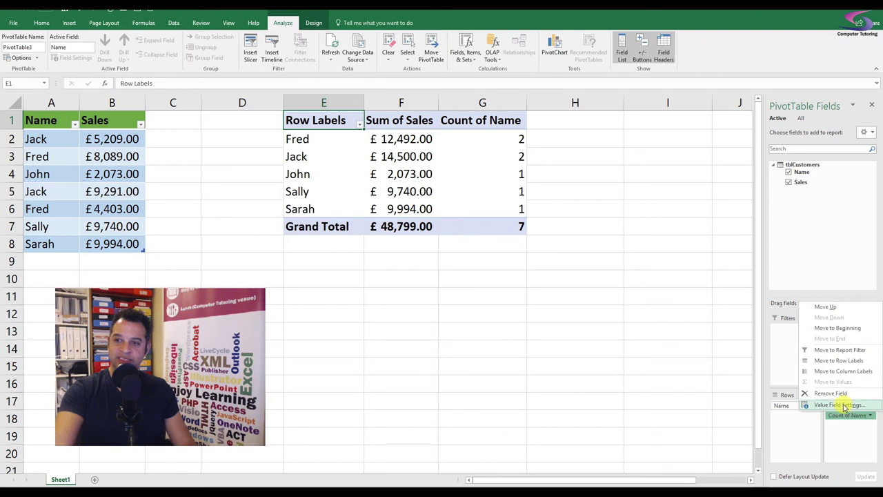
{"action": "left_click", "coordinate": [842, 405]}
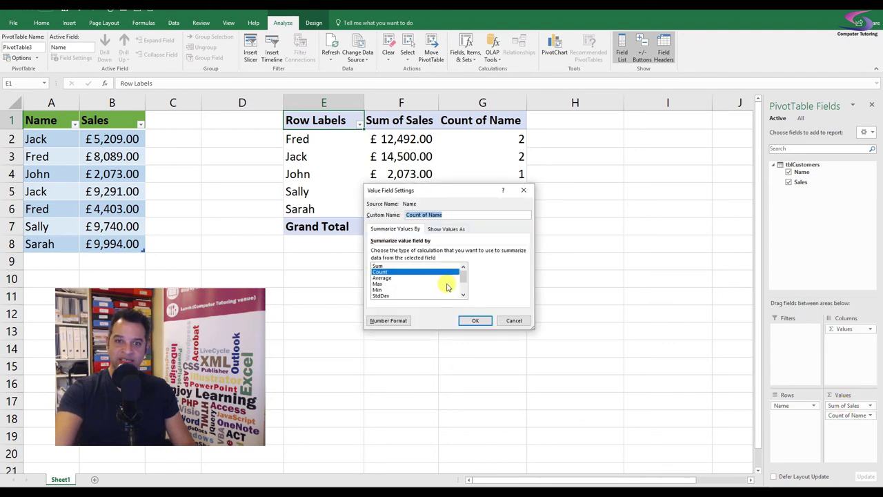
{"action": "left_click_drag", "start_coordinate": [463, 275], "coordinate": [463, 284]}
{"action": "left_click", "coordinate": [390, 295]}
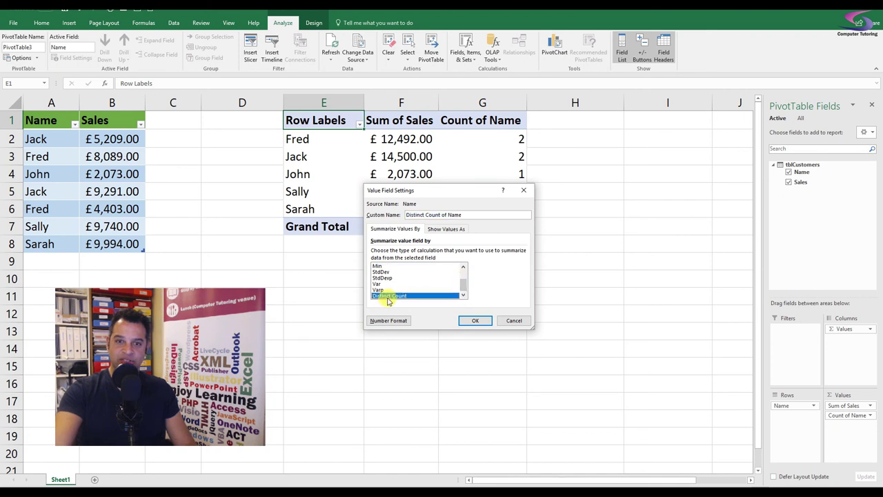
{"action": "left_click", "coordinate": [475, 320]}
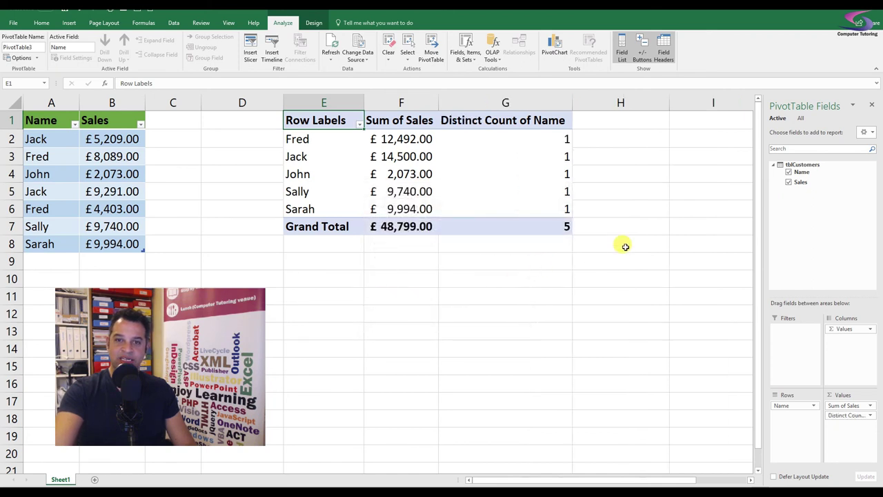